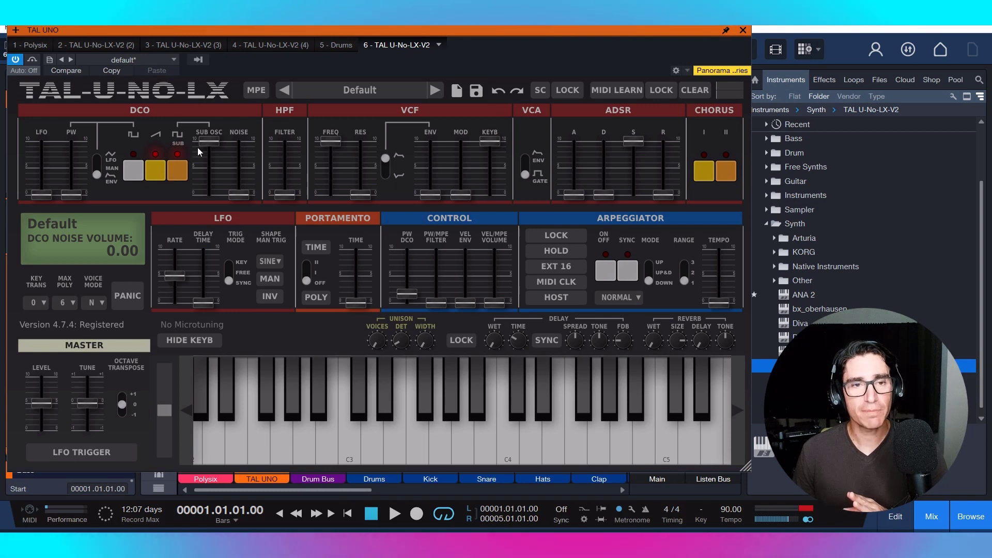
Step: Switch the VCA from gate to ENV mode and lower the ADSR sustain to 0.00
{"action": "mouse_move", "coordinate": [210, 144]}
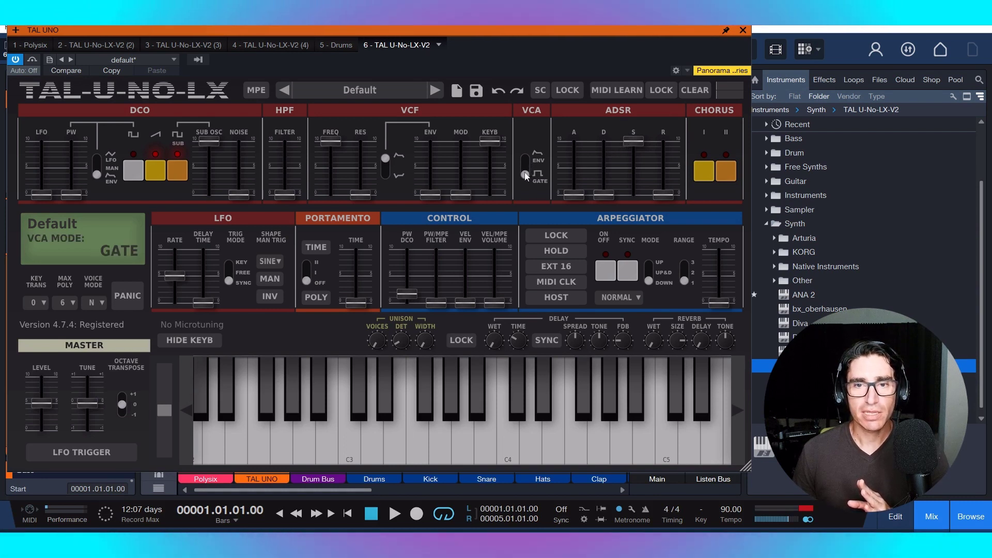
{"action": "left_click", "coordinate": [525, 158]}
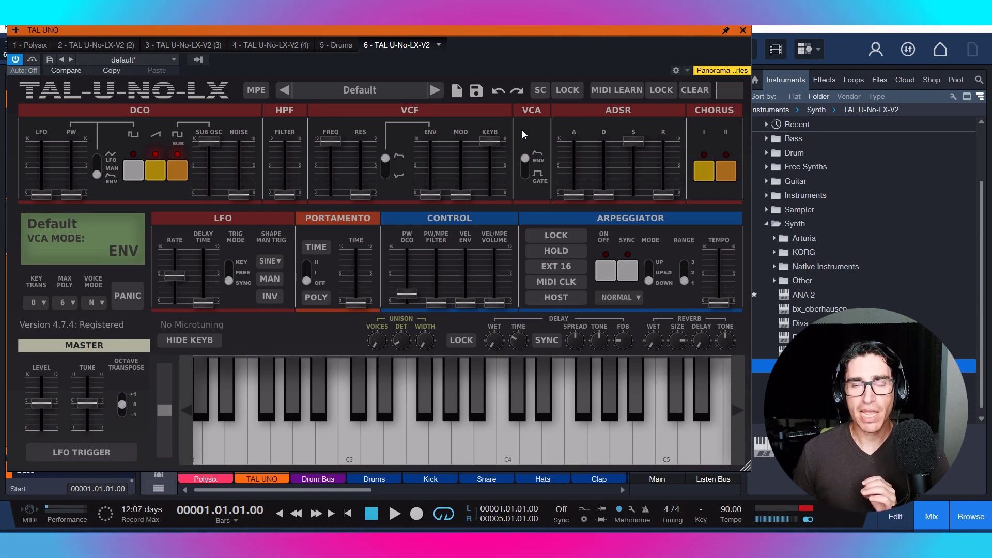
{"action": "left_click_drag", "start_coordinate": [636, 141], "coordinate": [631, 202]}
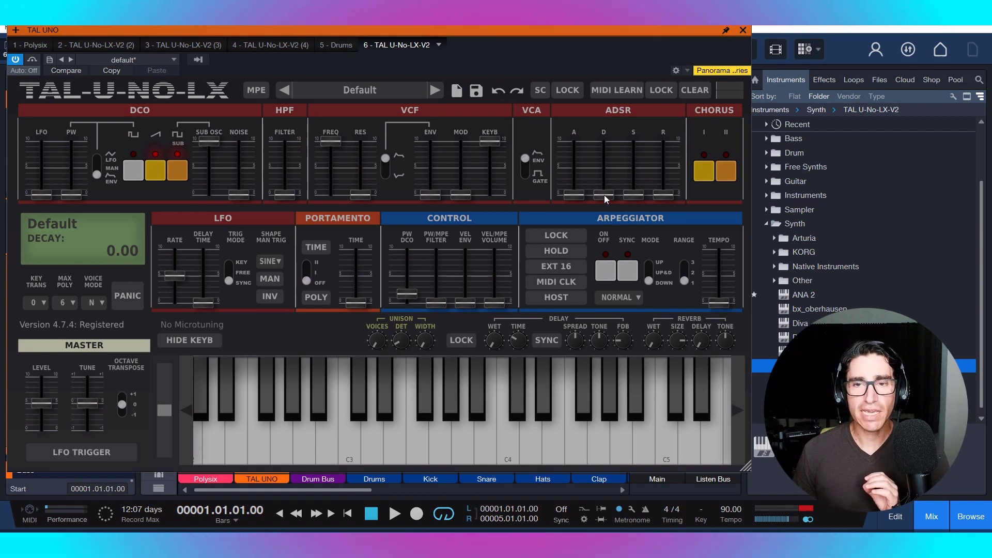
Step: Set the envelope's decay to about 3.85 and release to 2.98, and audition the bass loop
{"action": "left_click_drag", "start_coordinate": [604, 172], "coordinate": [604, 175]}
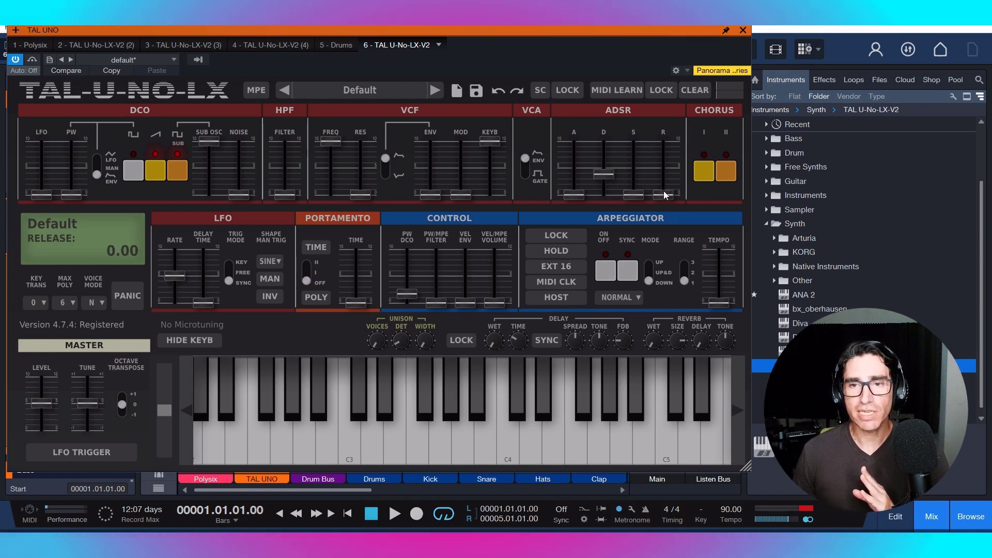
{"action": "left_click_drag", "start_coordinate": [666, 185], "coordinate": [665, 170]}
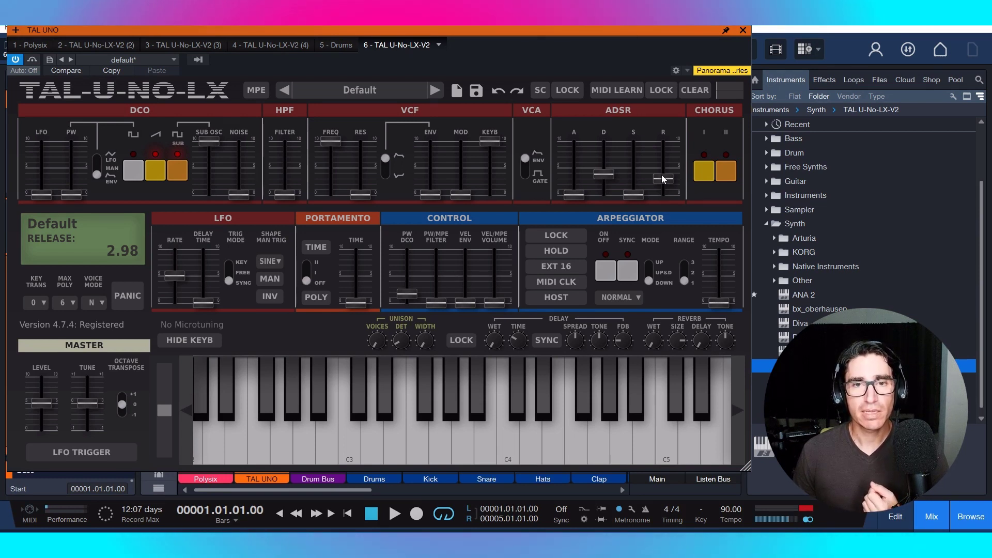
{"action": "key", "text": "space"}
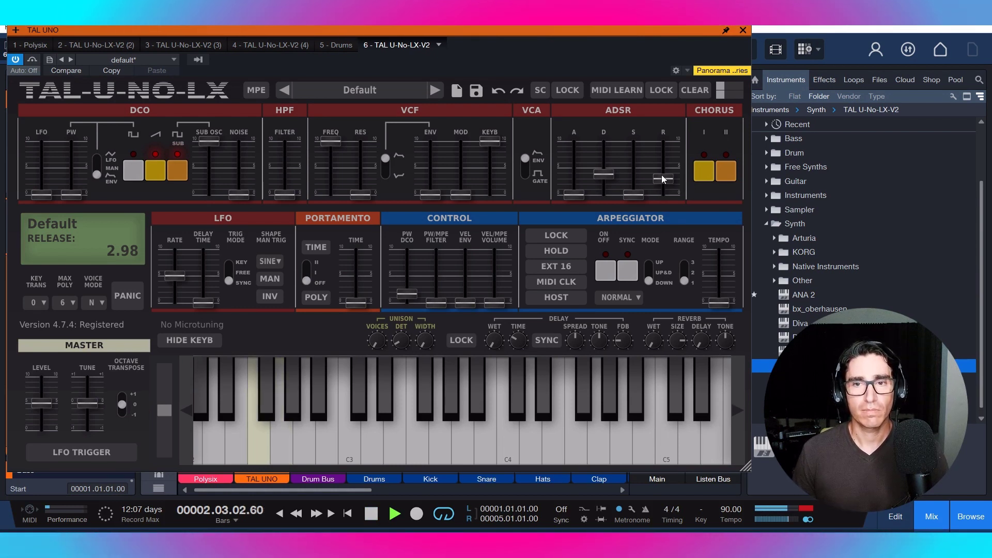
{"action": "key", "text": "space"}
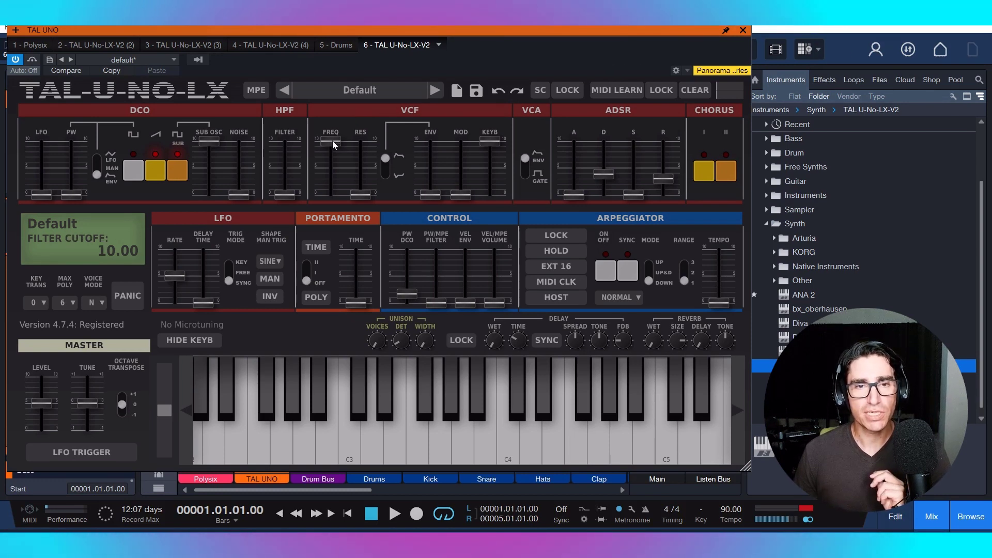
Step: Set the filter cutoff to about 3 and the filter envelope amount to 5.00, and audition the loop
{"action": "left_click_drag", "start_coordinate": [332, 142], "coordinate": [332, 144]}
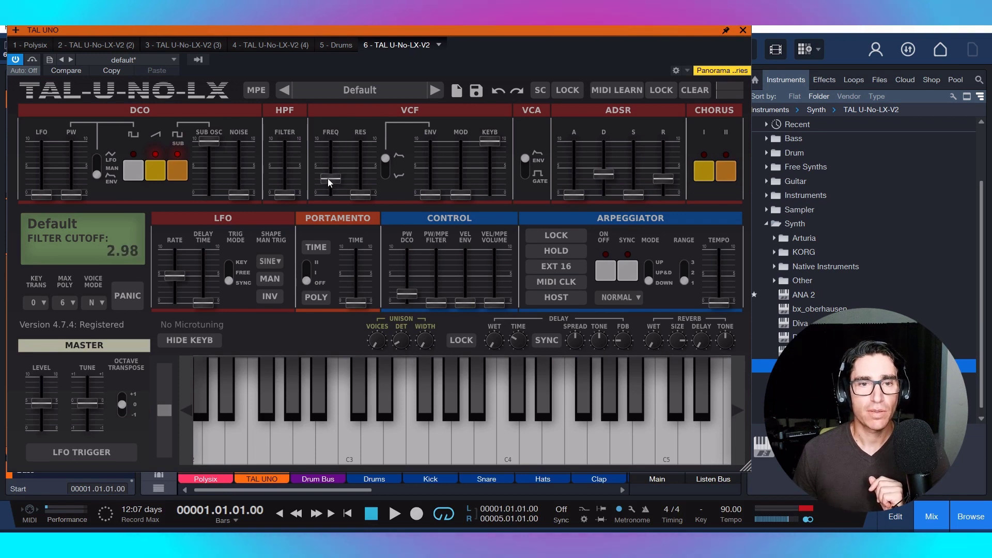
{"action": "left_click_drag", "start_coordinate": [328, 179], "coordinate": [327, 178]}
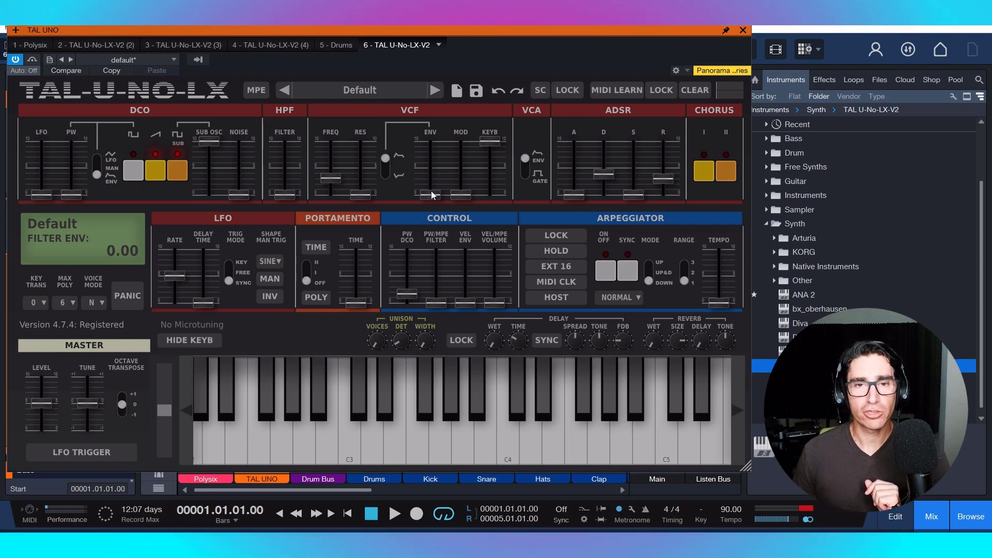
{"action": "left_click_drag", "start_coordinate": [431, 191], "coordinate": [431, 166]}
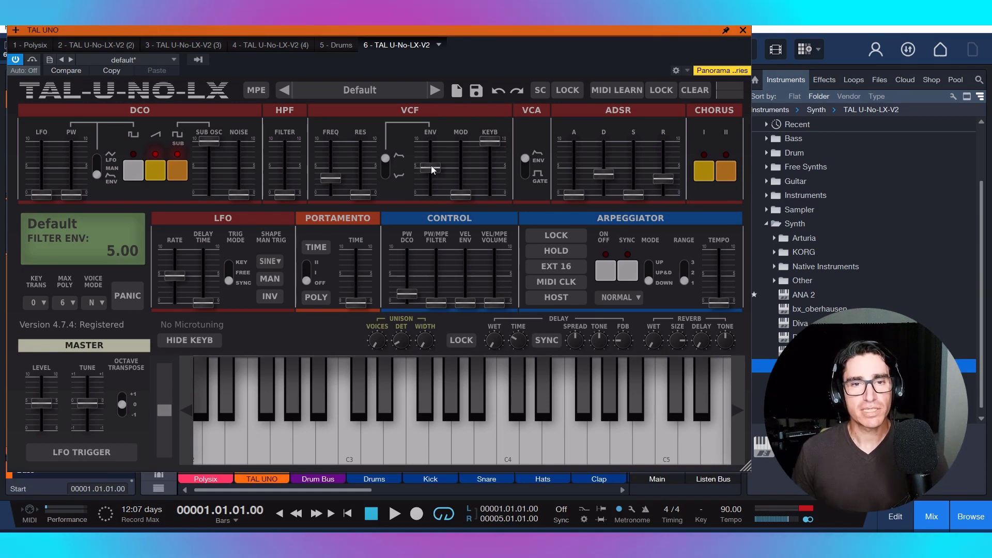
{"action": "key", "text": "space"}
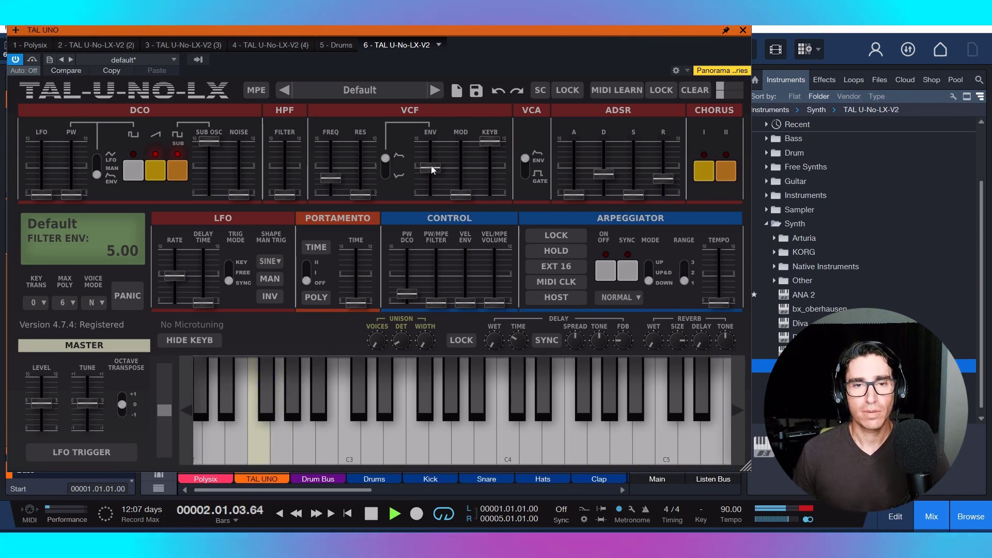
{"action": "key", "text": "space"}
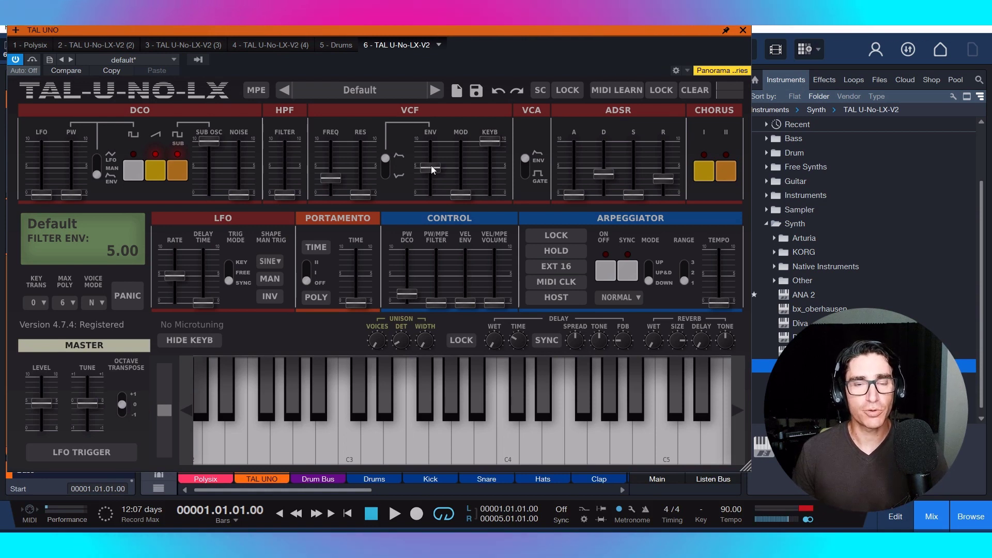
Step: During playback, raise the filter envelope amount slightly, trim the cutoff a little and set the filter resonance to 1.44
{"action": "key", "text": "space"}
{"action": "mouse_move", "coordinate": [430, 165]}
{"action": "left_mouse_down"}
{"action": "mouse_move", "coordinate": [429, 145]}
{"action": "mouse_move", "coordinate": [429, 178]}
{"action": "mouse_move", "coordinate": [426, 160]}
{"action": "left_mouse_up"}
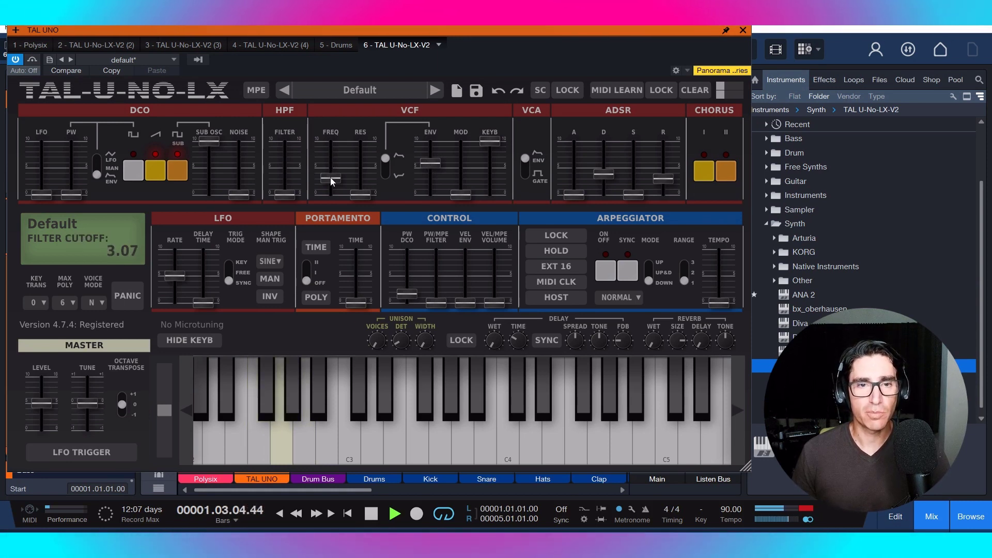
{"action": "left_click_drag", "start_coordinate": [331, 177], "coordinate": [328, 179]}
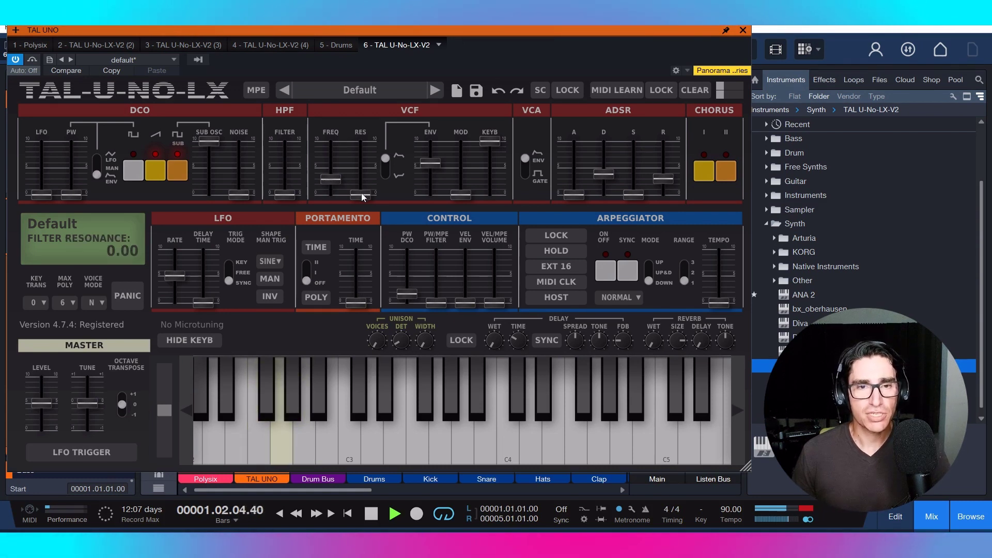
{"action": "left_click_drag", "start_coordinate": [361, 193], "coordinate": [361, 185]}
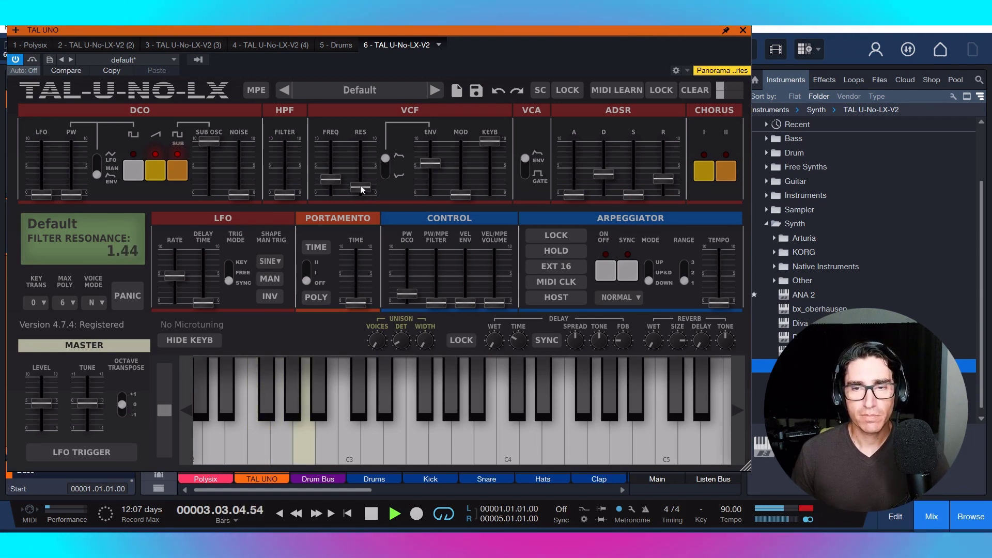
Step: Fine-tune the envelope decay during playback by trying values between 3.66 and 5.00, ending at about 3.95
{"action": "left_click", "coordinate": [564, 195]}
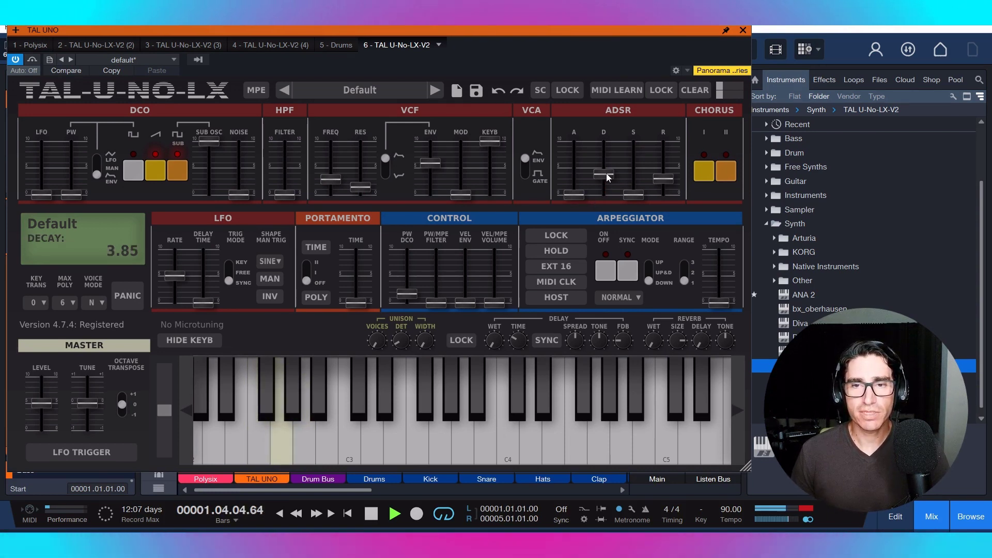
{"action": "left_click_drag", "start_coordinate": [607, 173], "coordinate": [606, 166]}
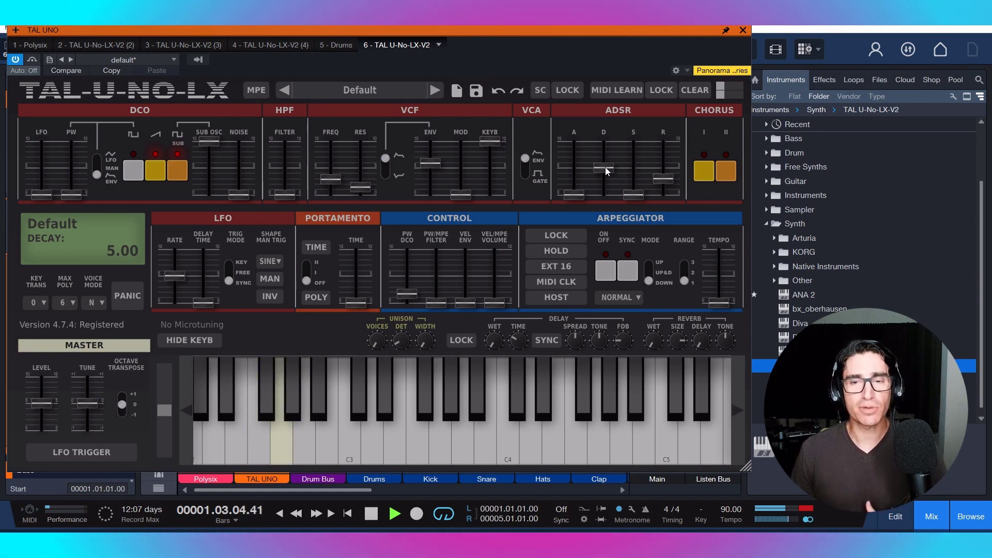
{"action": "left_click_drag", "start_coordinate": [606, 166], "coordinate": [603, 170]}
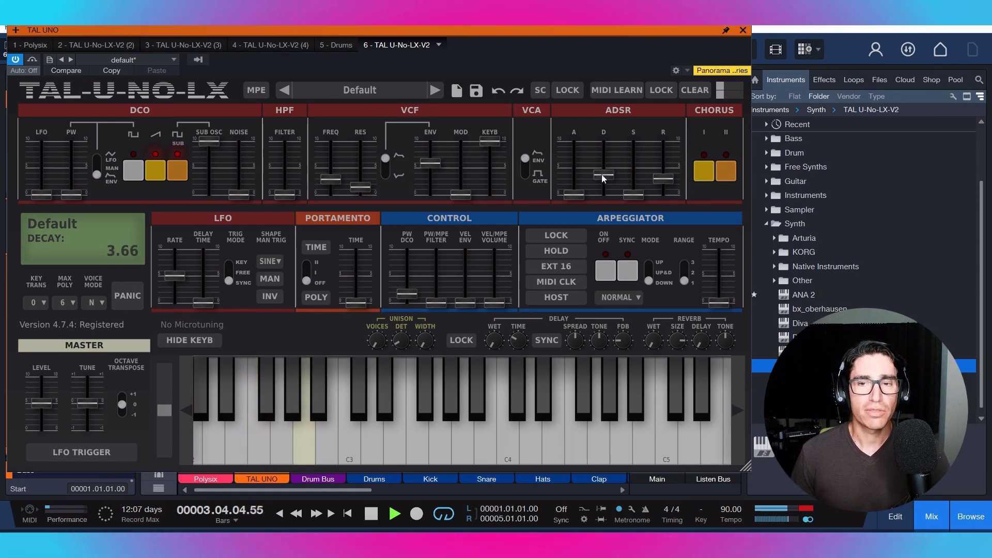
{"action": "left_click_drag", "start_coordinate": [602, 175], "coordinate": [601, 175]}
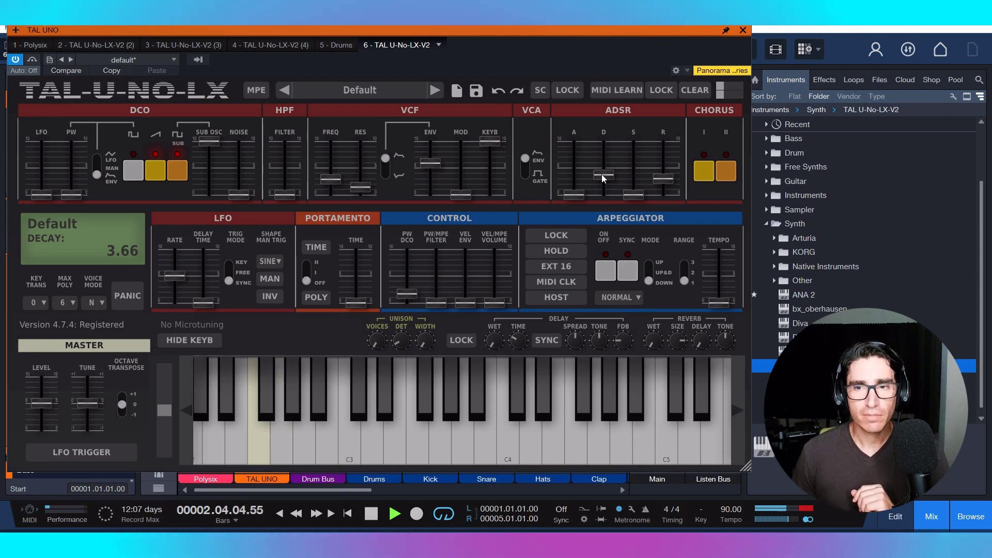
{"action": "left_click_drag", "start_coordinate": [602, 175], "coordinate": [601, 173]}
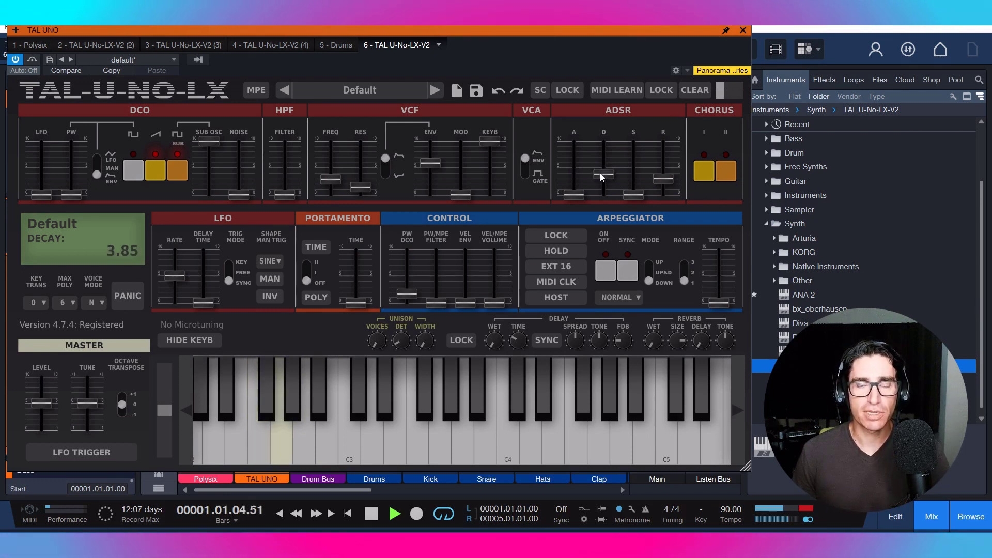
{"action": "left_click_drag", "start_coordinate": [600, 173], "coordinate": [599, 173]}
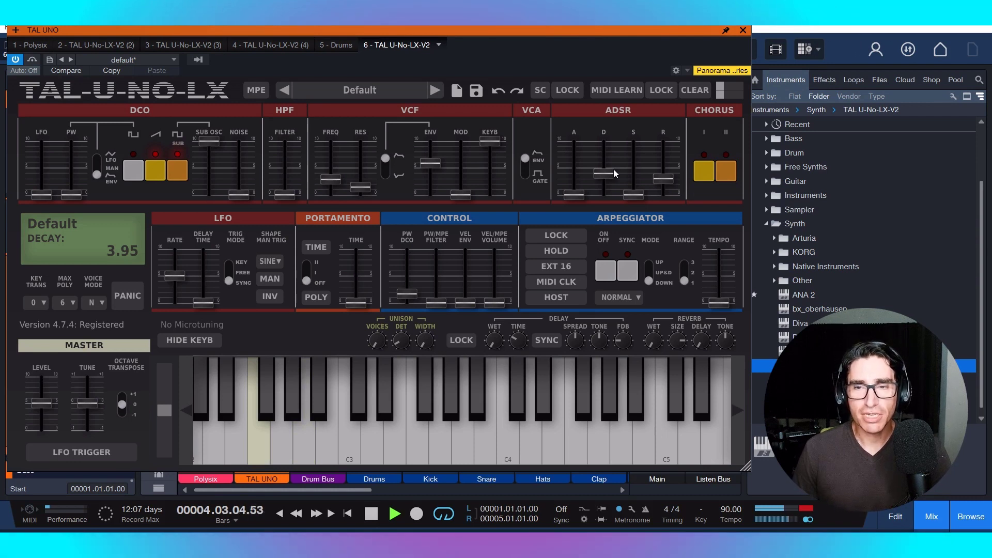
Step: Turn on Chorus I, restart playback and nudge the envelope decay slightly
{"action": "left_click", "coordinate": [700, 171]}
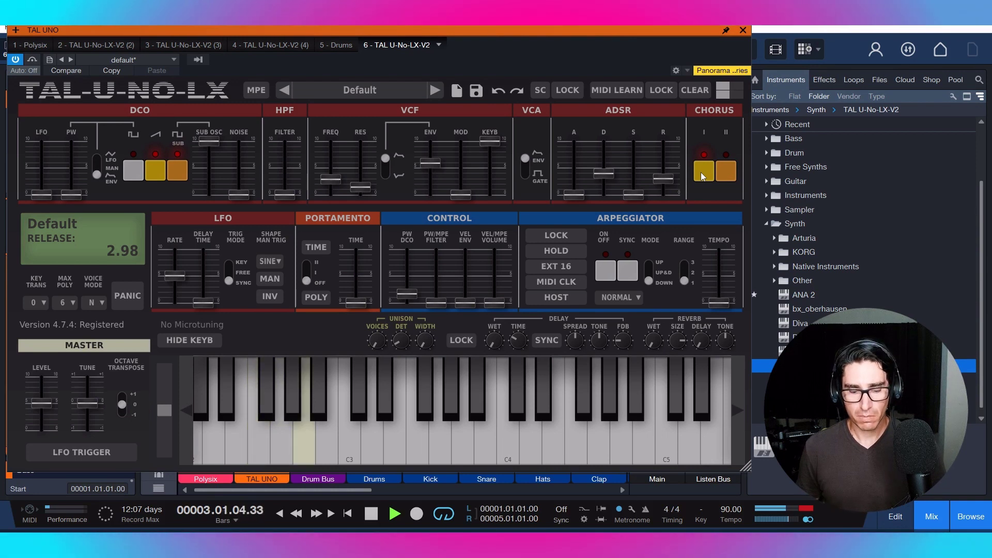
{"action": "key", "text": "space"}
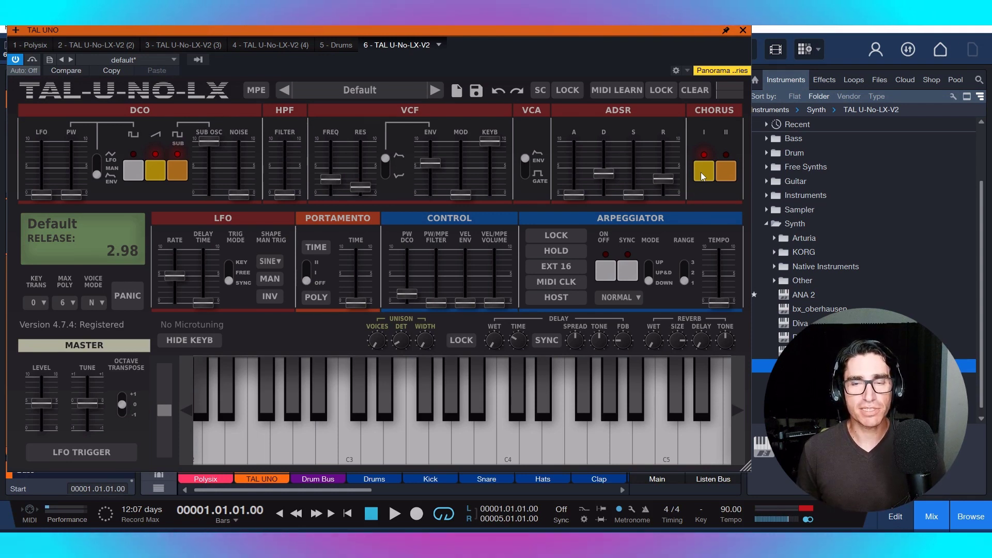
{"action": "key", "text": "space"}
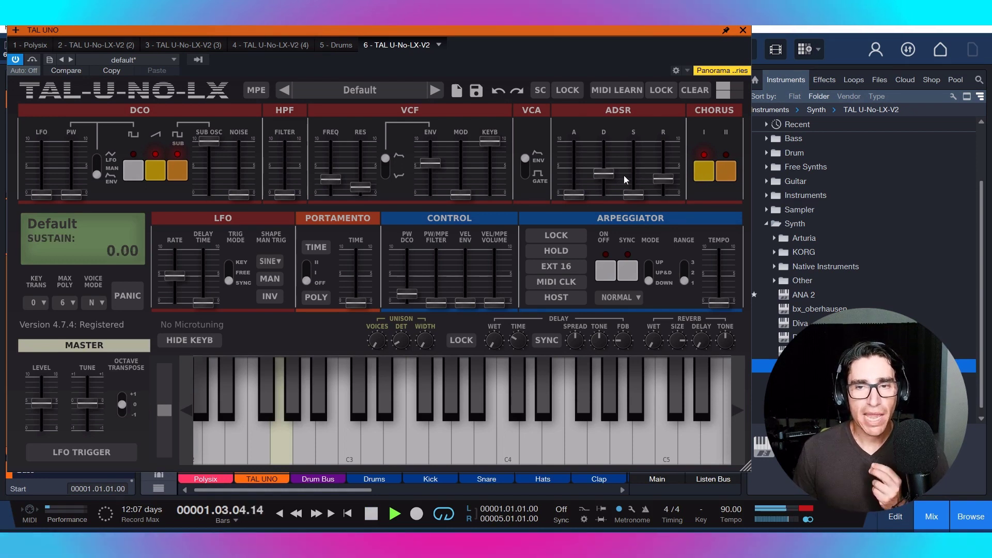
{"action": "left_click_drag", "start_coordinate": [609, 177], "coordinate": [608, 178]}
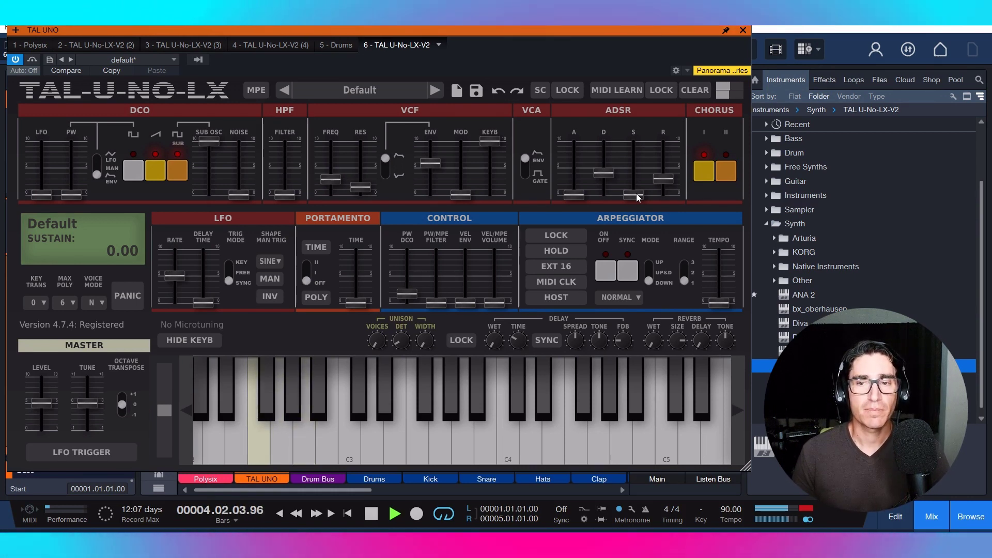
Step: Compare the playing bass with the sustain at about 2.2 and at 0.00, return the sustain to 0.00 and stop playback
{"action": "left_click_drag", "start_coordinate": [637, 193], "coordinate": [634, 181]}
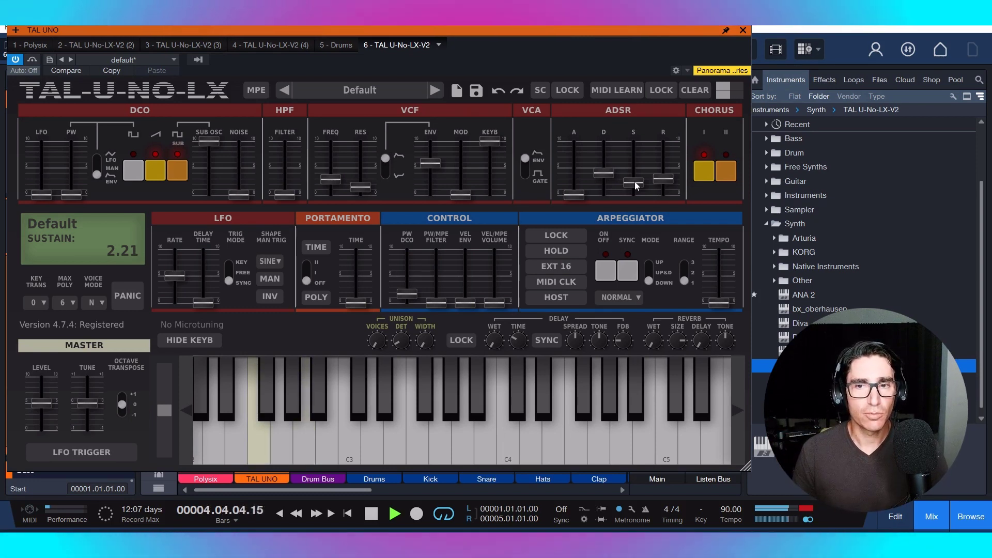
{"action": "left_click_drag", "start_coordinate": [635, 185], "coordinate": [632, 186]}
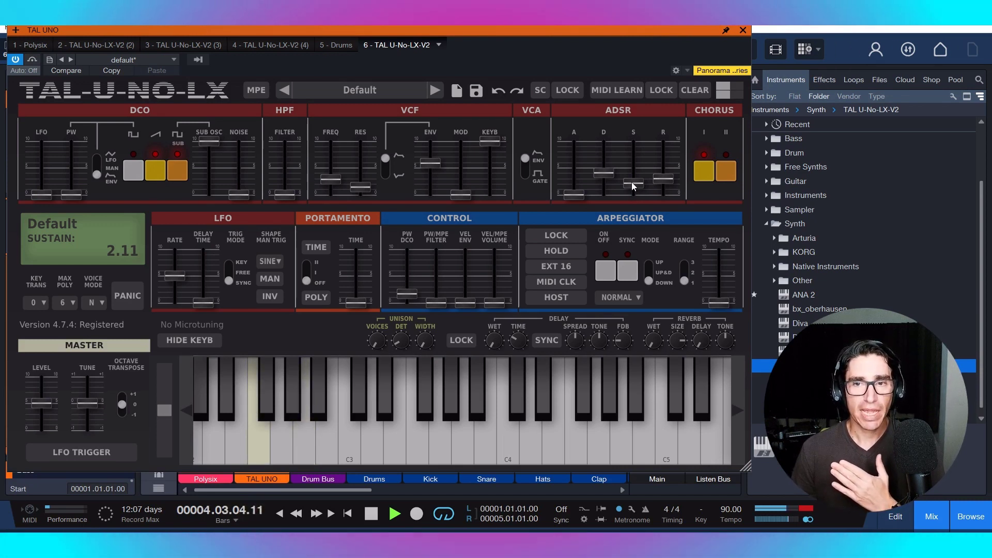
{"action": "left_click_drag", "start_coordinate": [633, 183], "coordinate": [636, 197]}
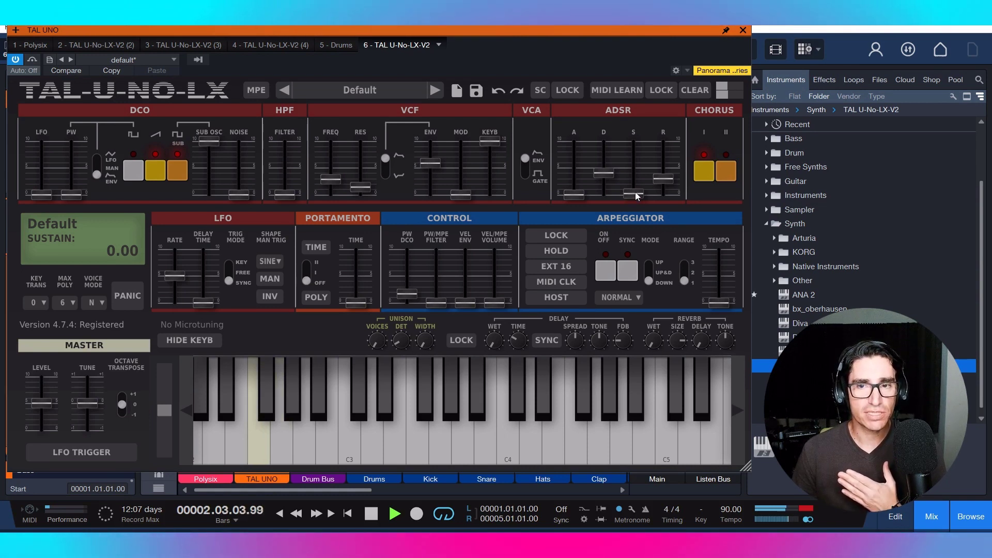
{"action": "left_click_drag", "start_coordinate": [635, 190], "coordinate": [634, 182]}
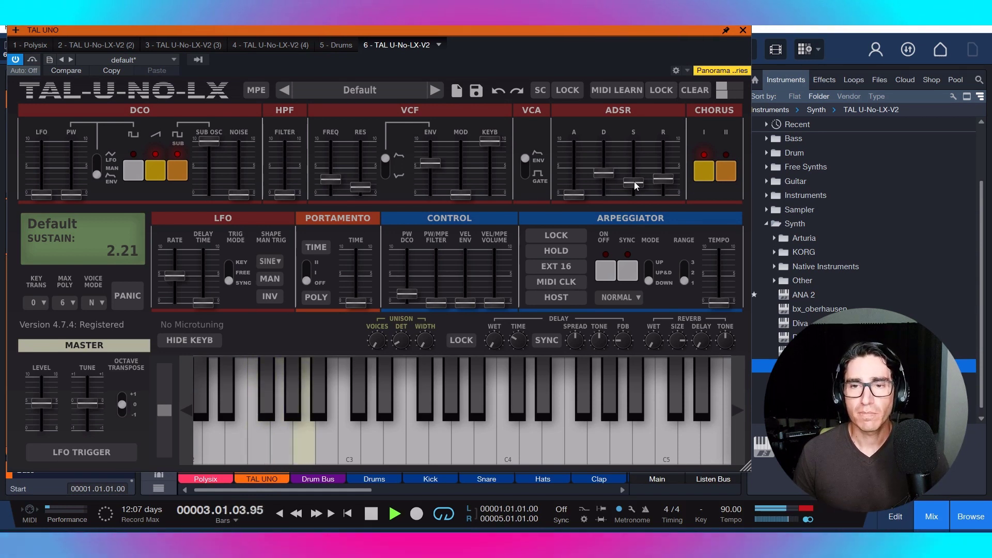
{"action": "left_click_drag", "start_coordinate": [633, 192], "coordinate": [633, 197]}
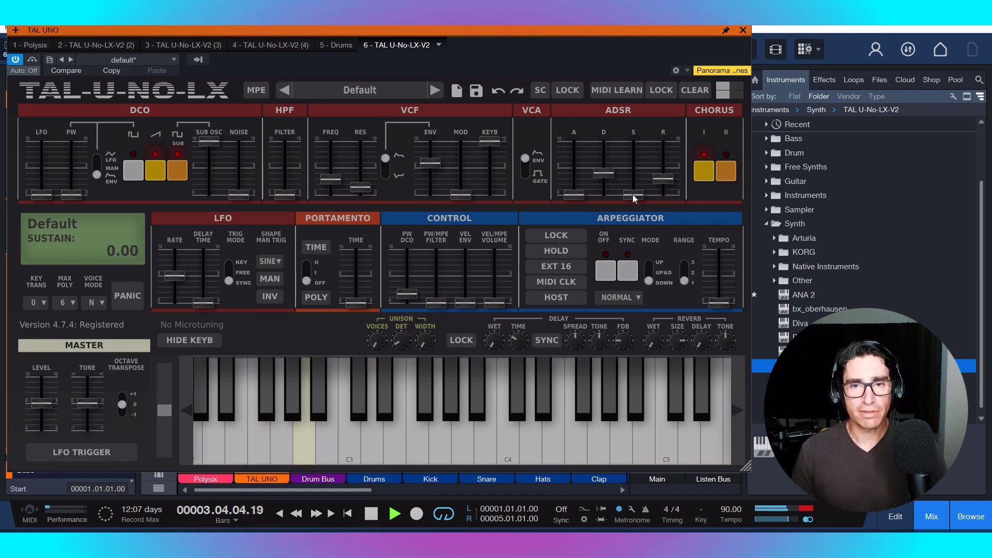
{"action": "key", "text": "space"}
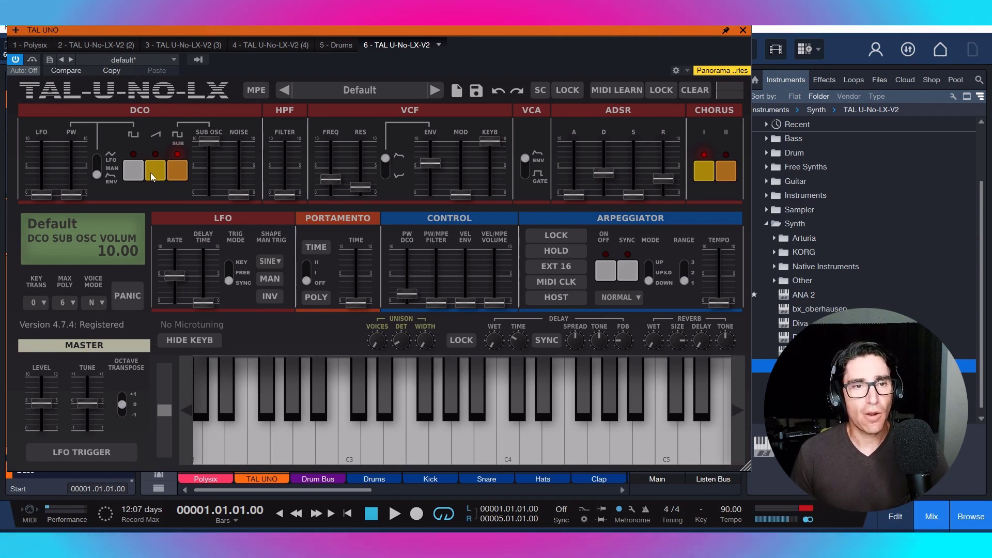
Step: Replace the DCO's sawtooth with the pulse wave and set its pulse-width modulation to LFO mode at 7.12 during playback
{"action": "left_click", "coordinate": [135, 179]}
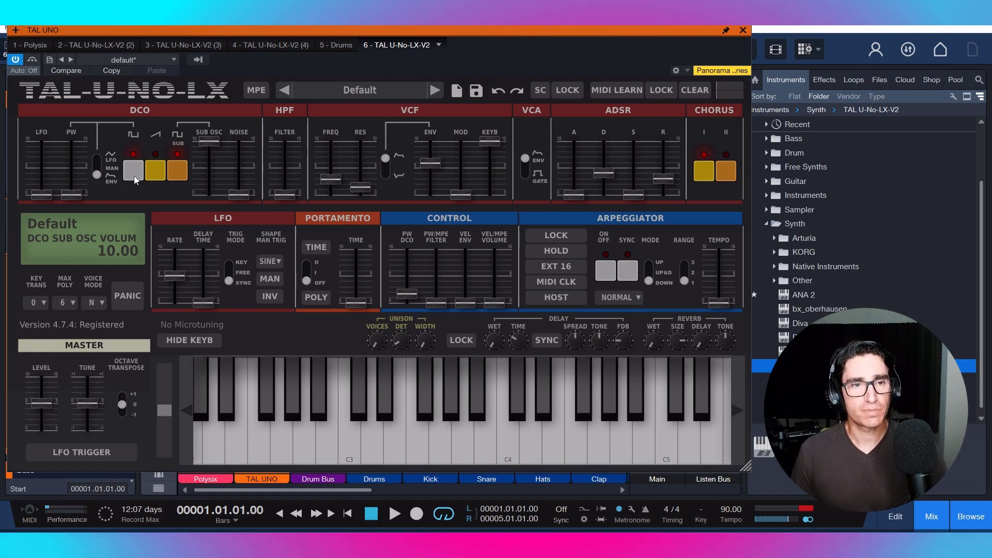
{"action": "key", "text": "space"}
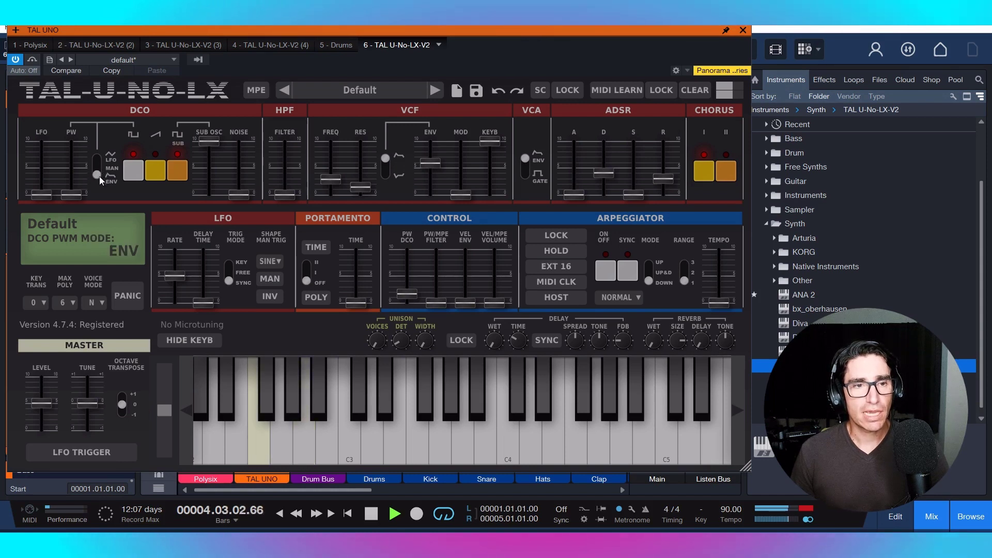
{"action": "left_click_drag", "start_coordinate": [99, 176], "coordinate": [96, 116]}
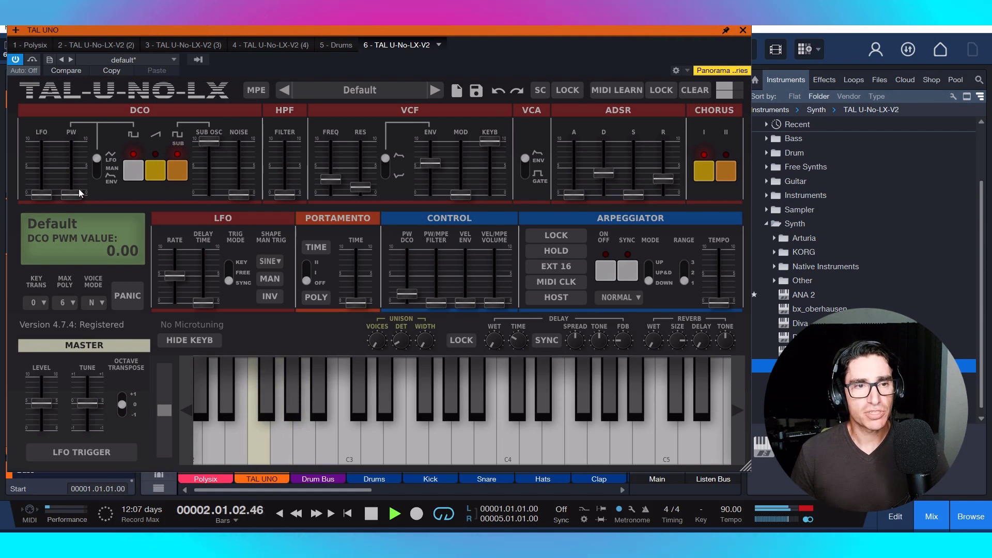
{"action": "left_click_drag", "start_coordinate": [79, 189], "coordinate": [80, 157]}
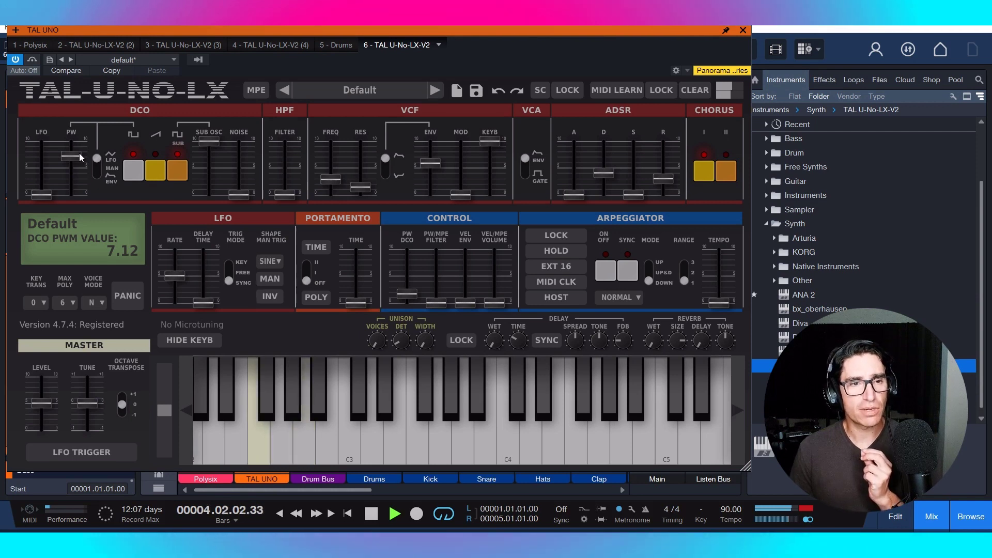
Step: Compare the playing bass with the DCO pulse-width modulation at 0.00 and at about 6.83
{"action": "left_click_drag", "start_coordinate": [80, 157], "coordinate": [79, 197]}
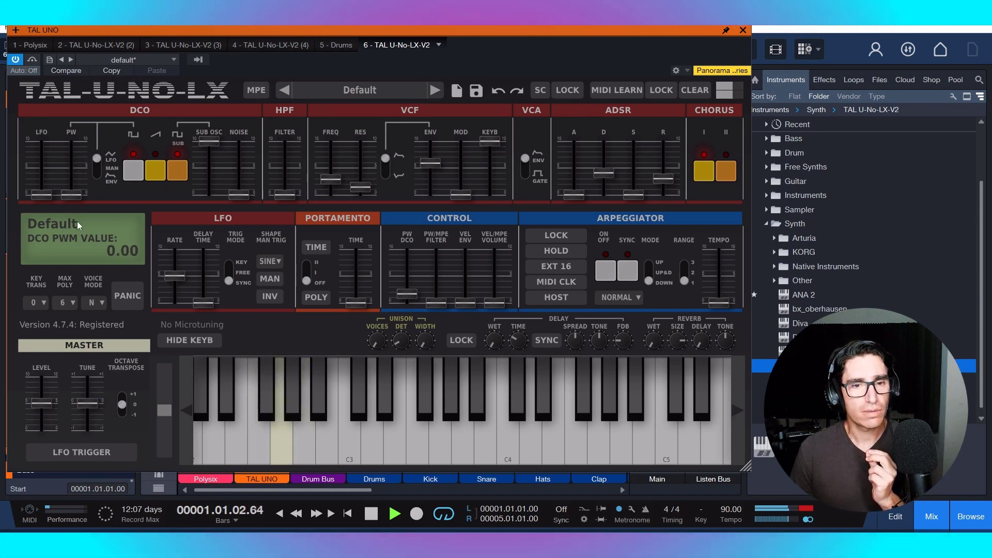
{"action": "left_click_drag", "start_coordinate": [78, 199], "coordinate": [75, 155]}
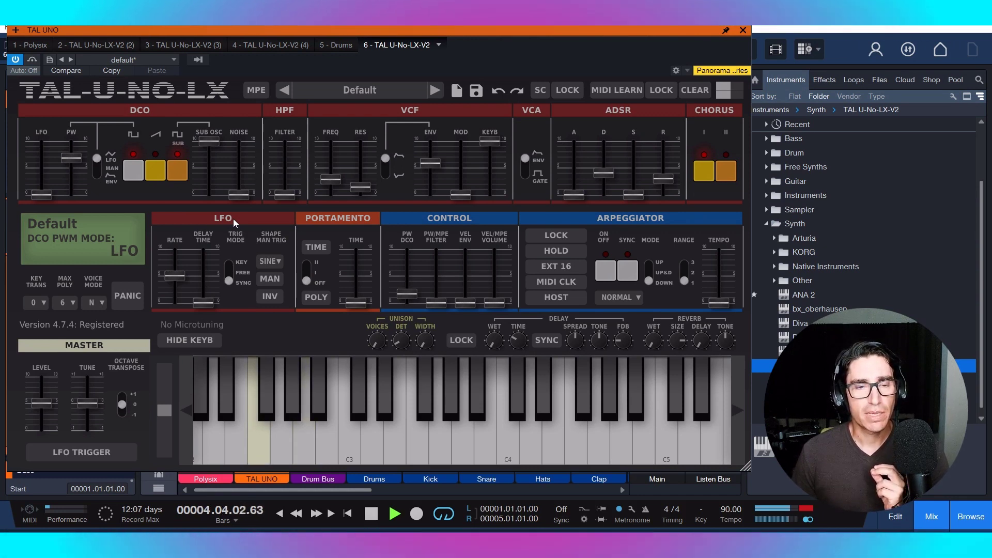
Step: Slow the LFO by lowering its rate to 0.00 Hz and raising it slightly, then nudge the DCO pulse-width modulation slightly higher
{"action": "left_click", "coordinate": [229, 280]}
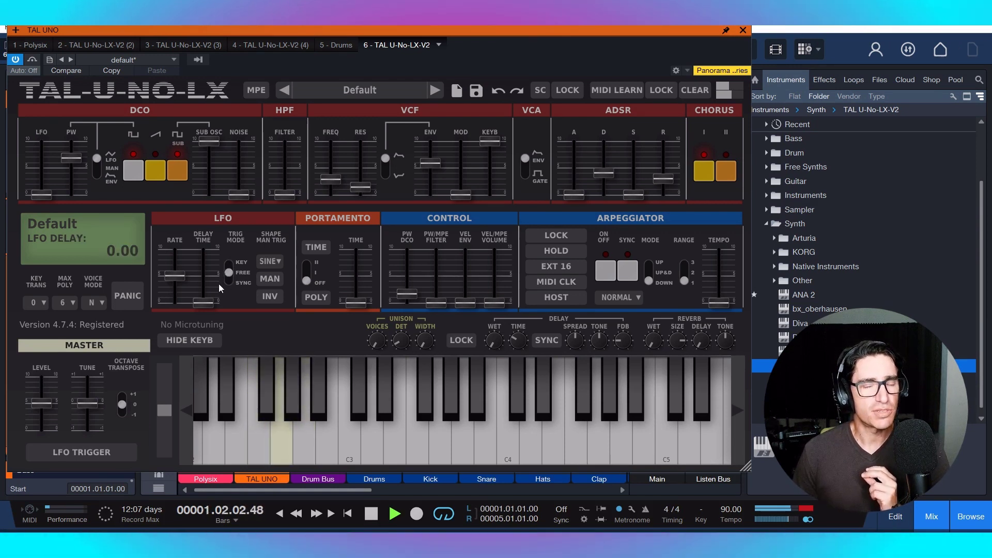
{"action": "left_click_drag", "start_coordinate": [180, 275], "coordinate": [172, 312]}
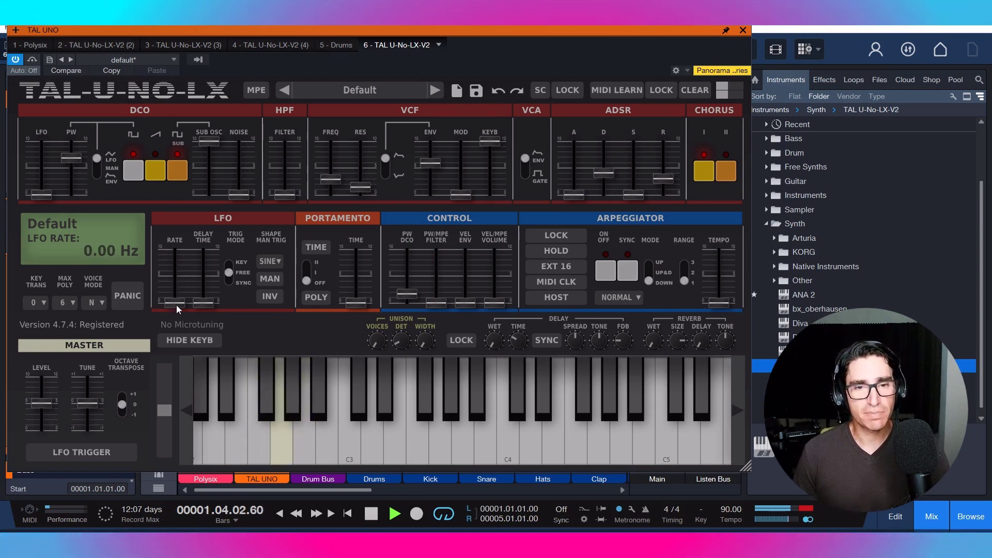
{"action": "mouse_move", "coordinate": [176, 305]}
{"action": "left_mouse_down"}
{"action": "mouse_move", "coordinate": [177, 281]}
{"action": "mouse_move", "coordinate": [175, 290]}
{"action": "left_mouse_up"}
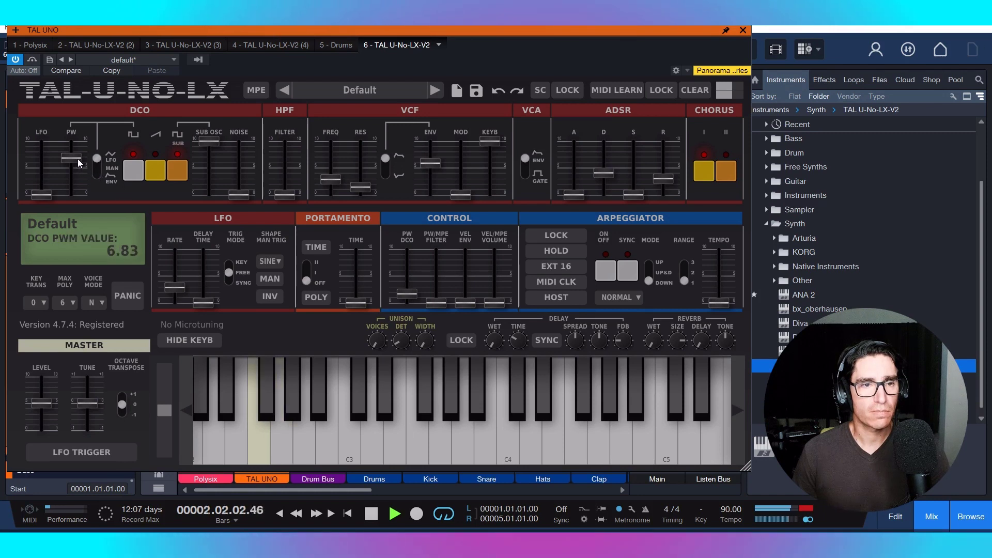
{"action": "left_click_drag", "start_coordinate": [76, 154], "coordinate": [76, 155]}
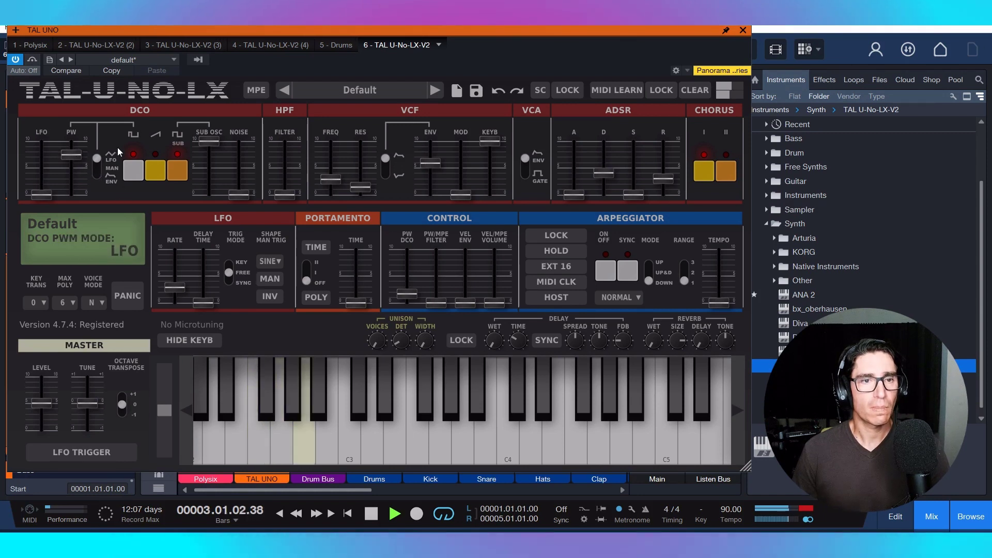